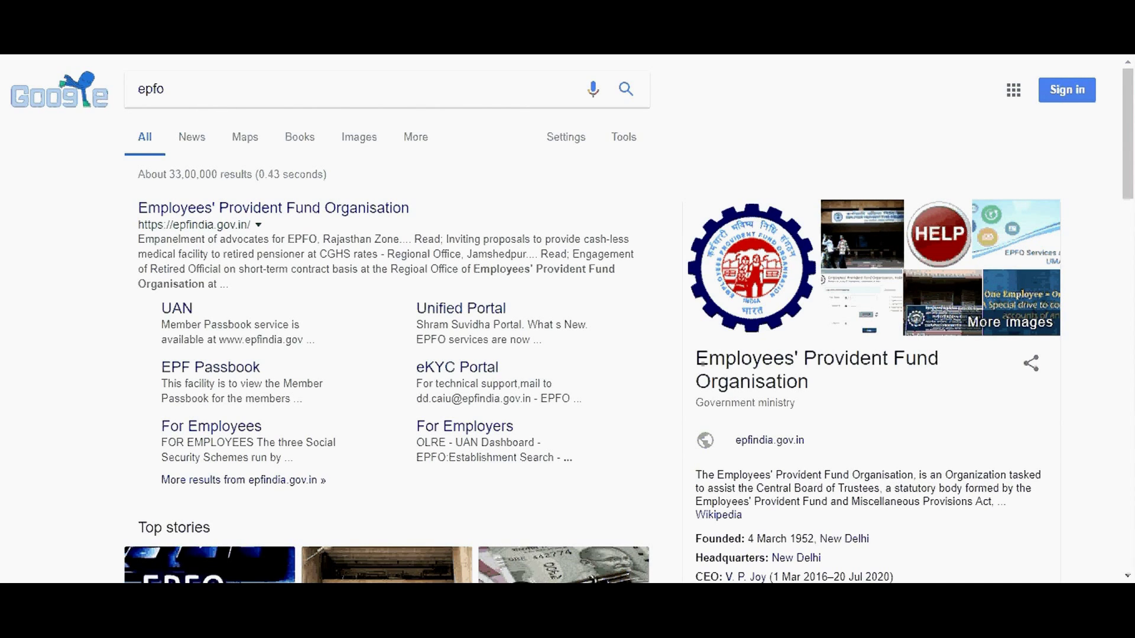
Step: Open the EPFO UAN member portal from the search results
key(alt+Tab)
key(alt+Tab)
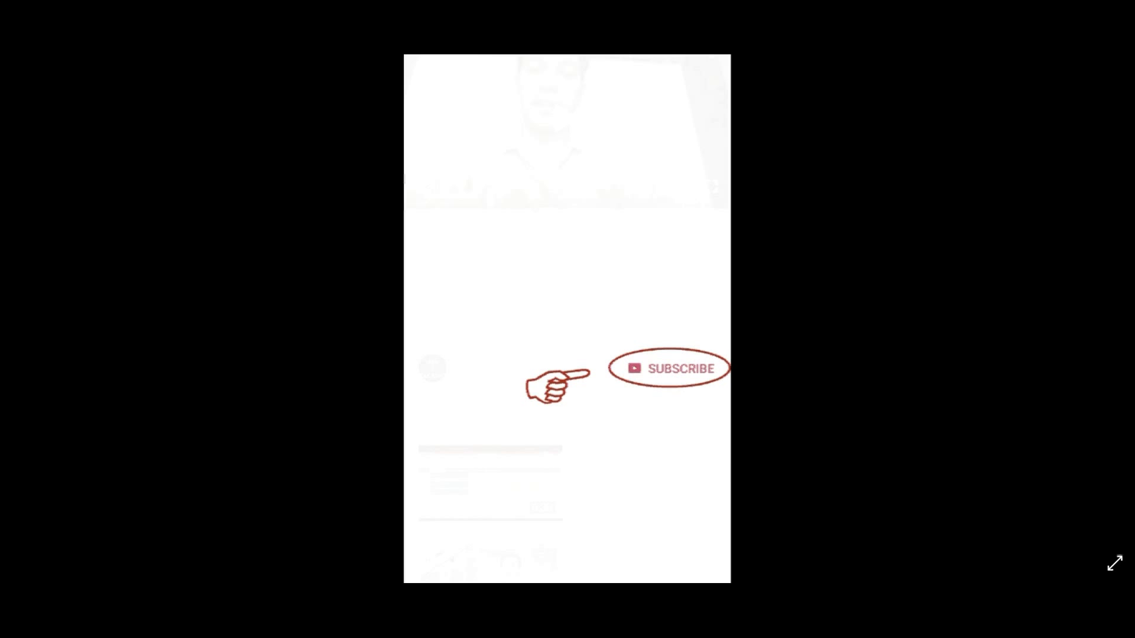
click(1094, 293)
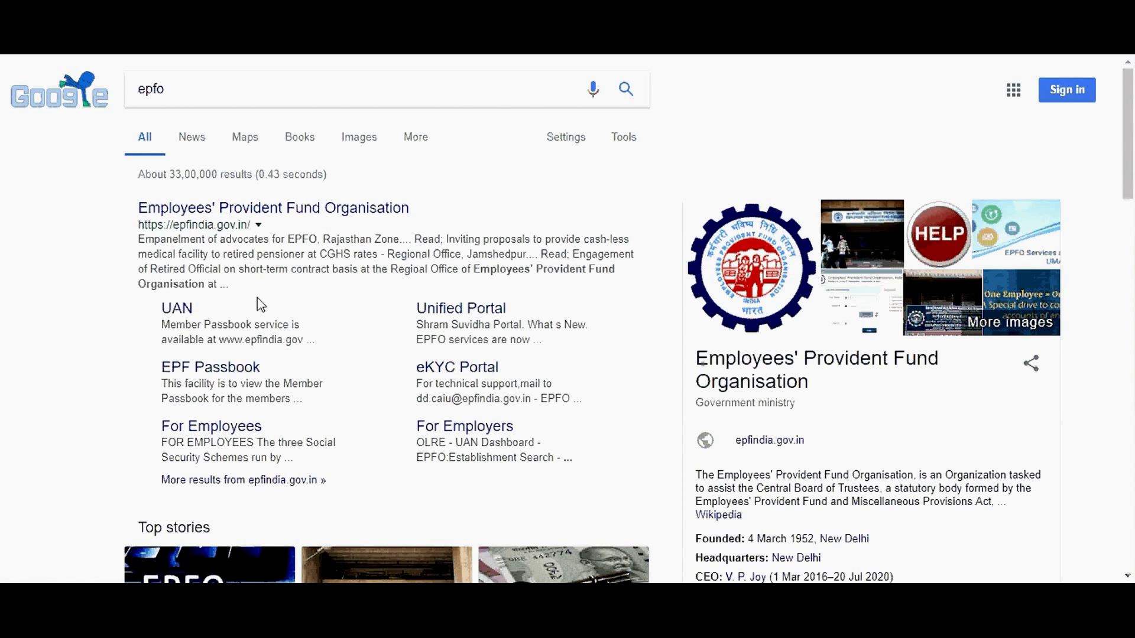
click(177, 309)
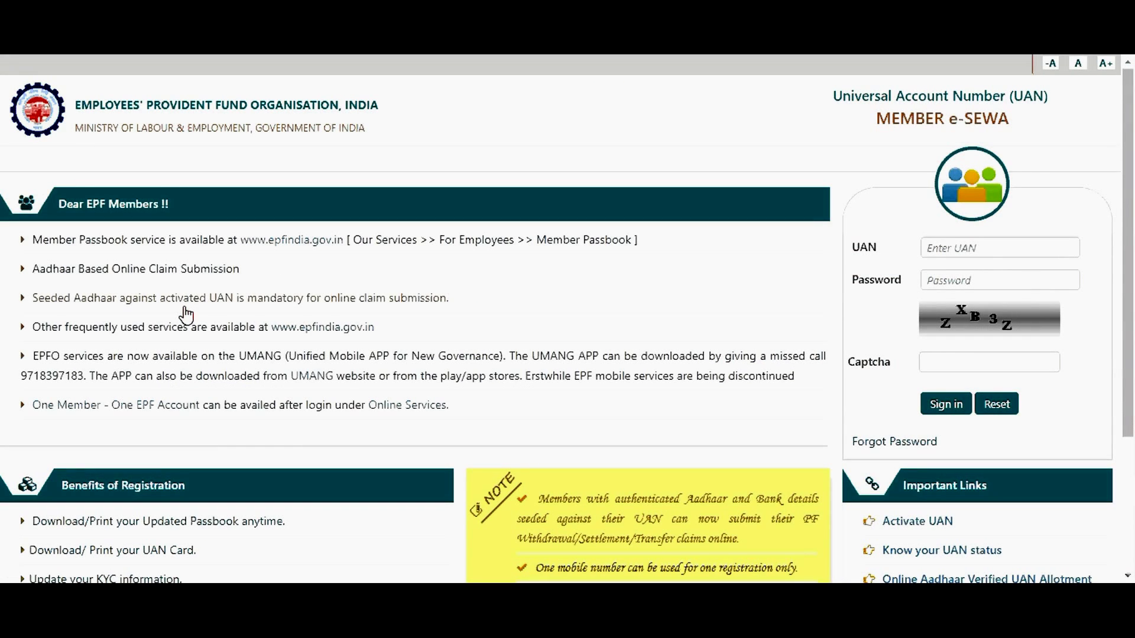
Step: Attempt sign-in with the saved UAN, the account password and the captcha; it is rejected as invalid
click(964, 244)
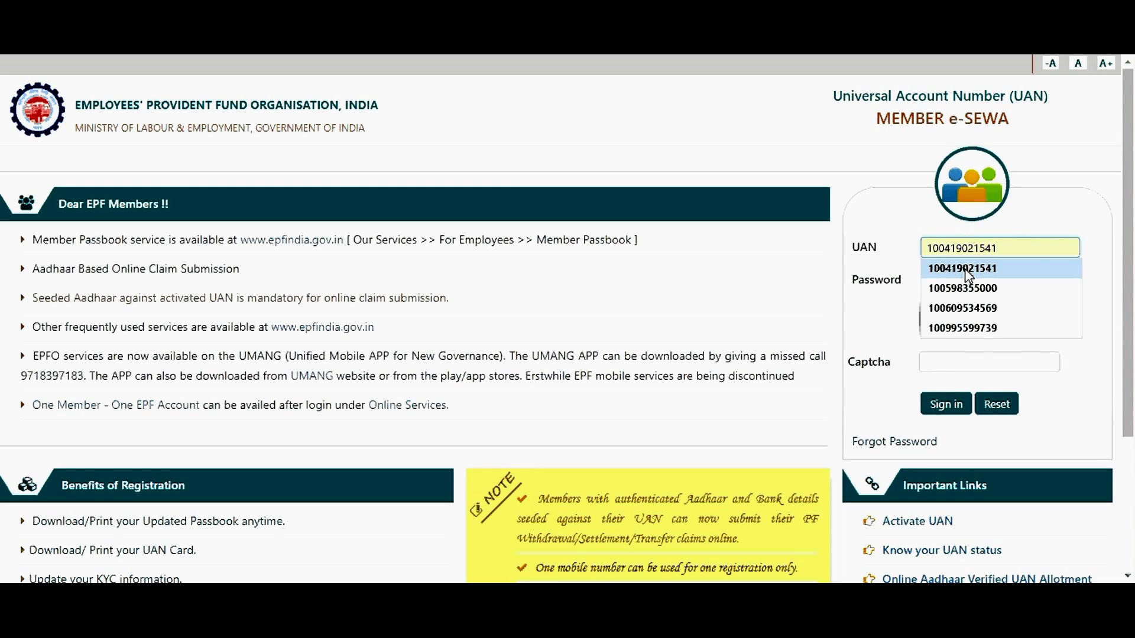
click(970, 288)
click(968, 284)
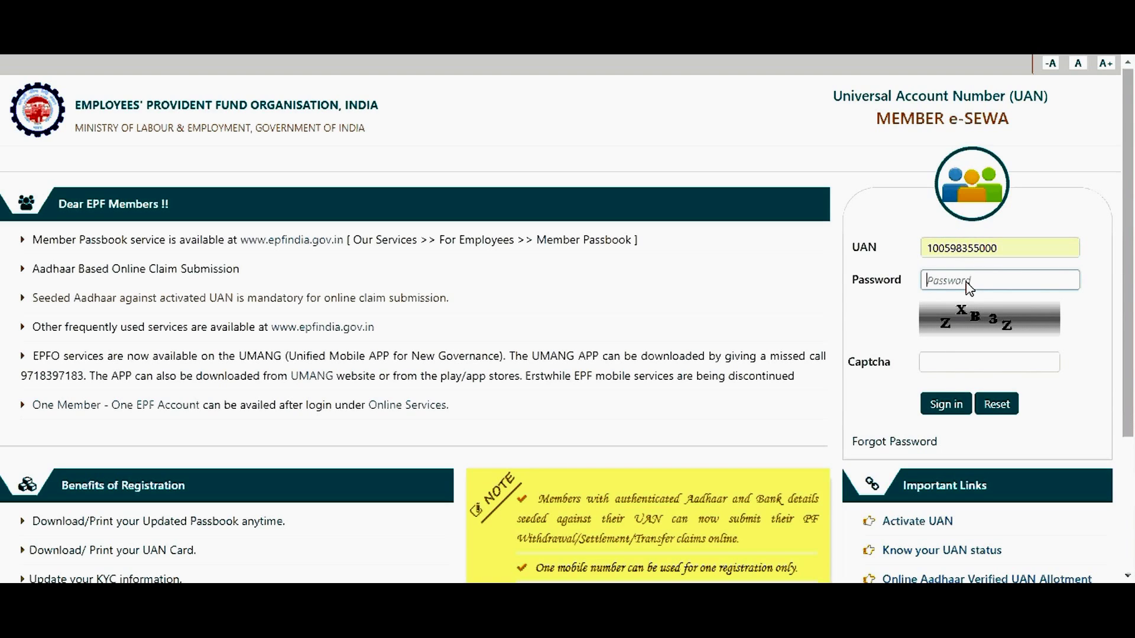
text(•••••••••••)
key(Tab)
text(ZX)
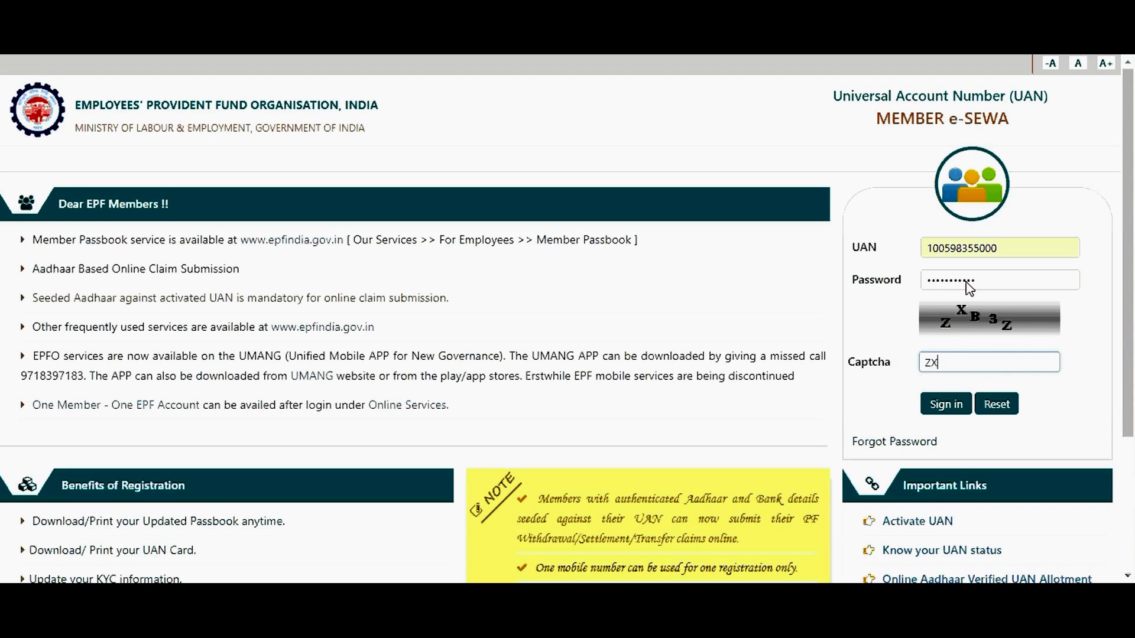
text(B3Z)
click(943, 408)
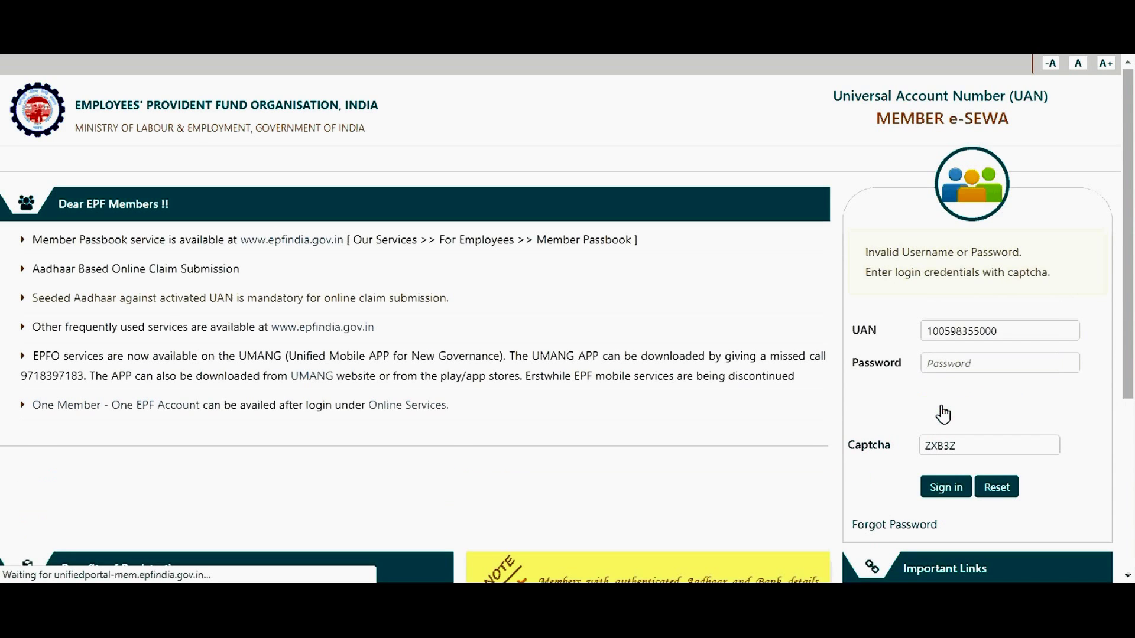
Step: Re-enter the account password and the new captcha to reach the member home page
click(952, 367)
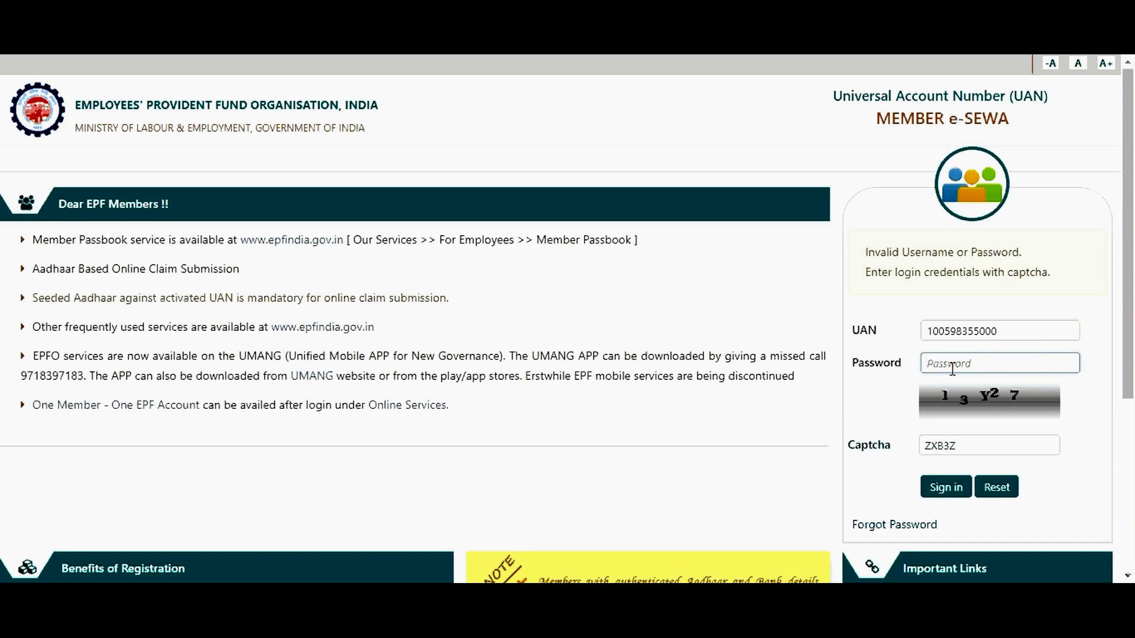
text(••••••••••••)
key(Tab)
text(13Y27)
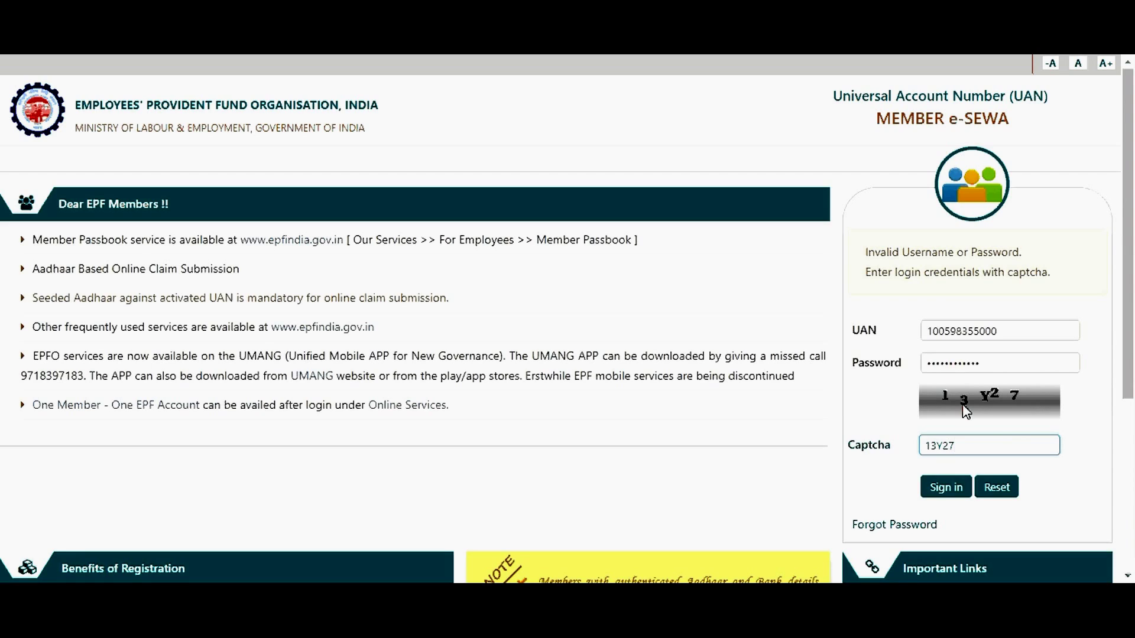
click(952, 489)
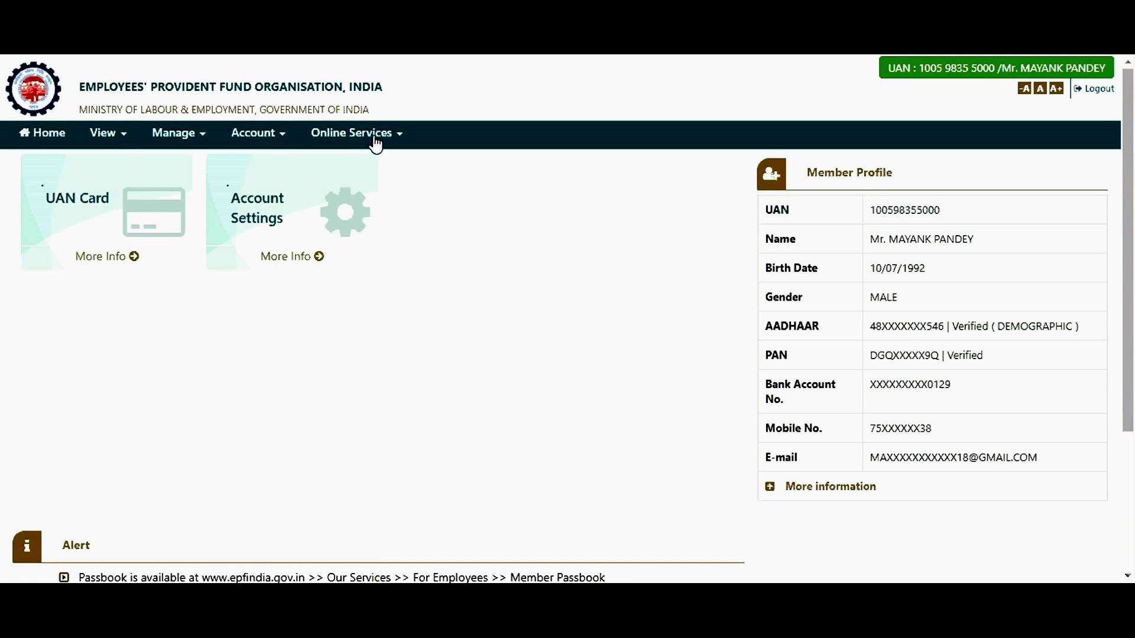
Step: Go to Manage > KYC in the top navigation to reach the Add KYC page
click(153, 141)
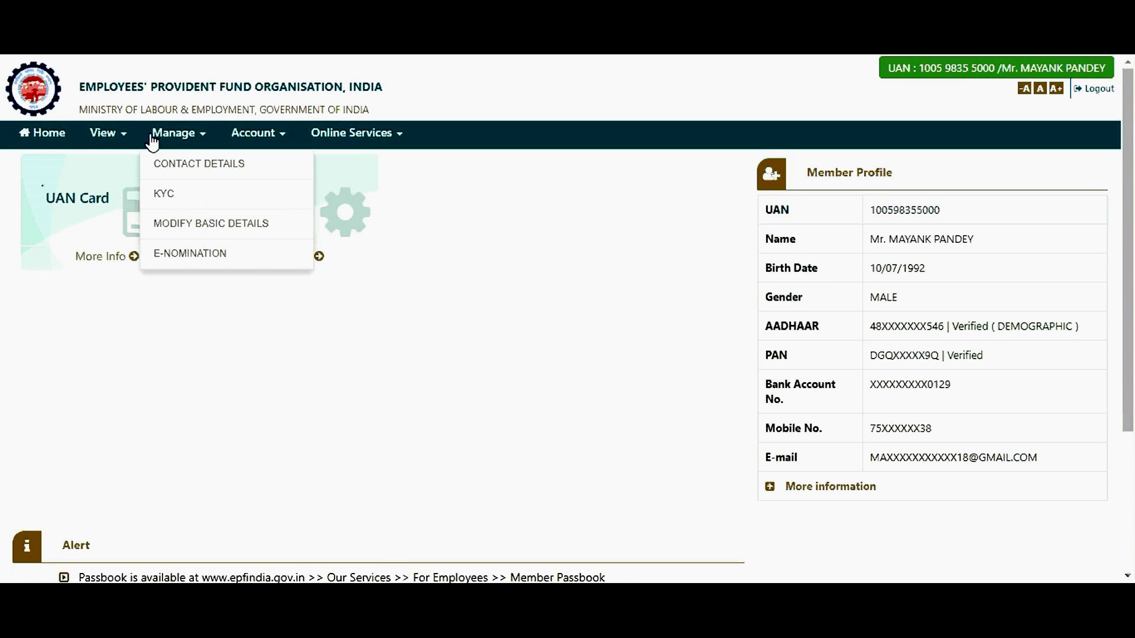
click(177, 200)
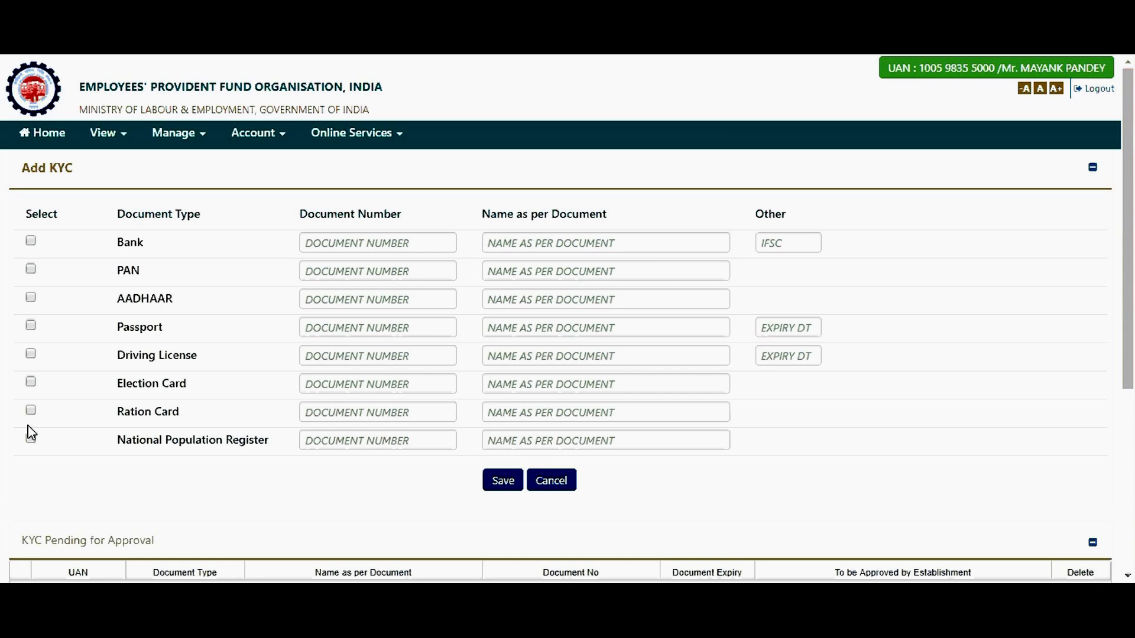
Step: Leave only the Bank document type ticked, unticking PAN and AADHAAR again
click(31, 240)
click(31, 270)
click(30, 298)
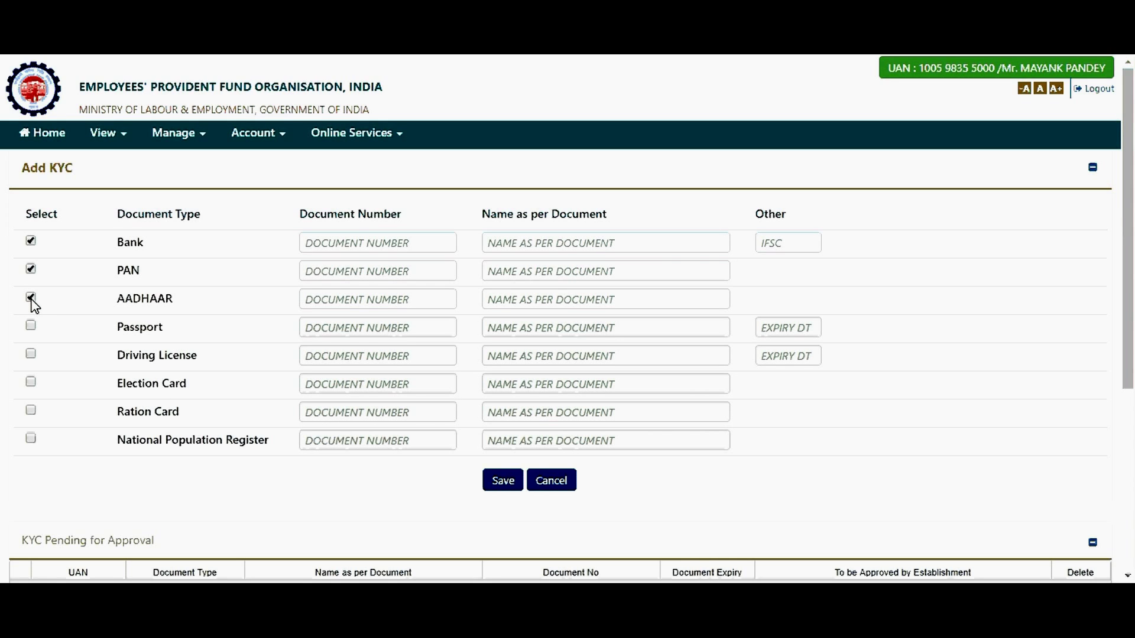
scroll(1111, 366, down, 5)
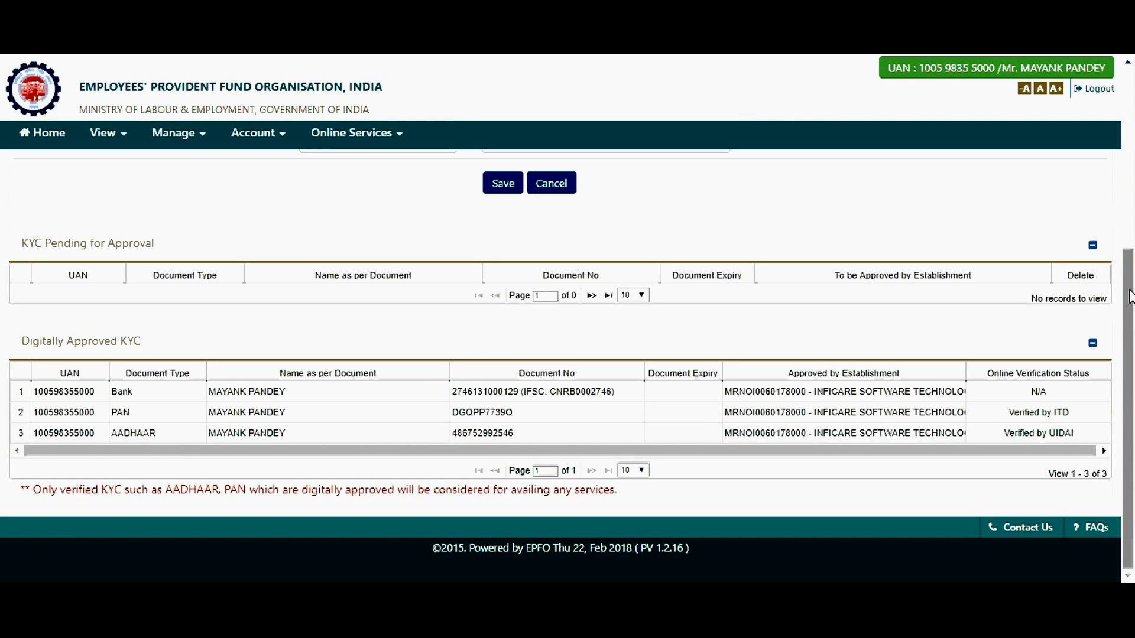
scroll(1132, 169, up, 5)
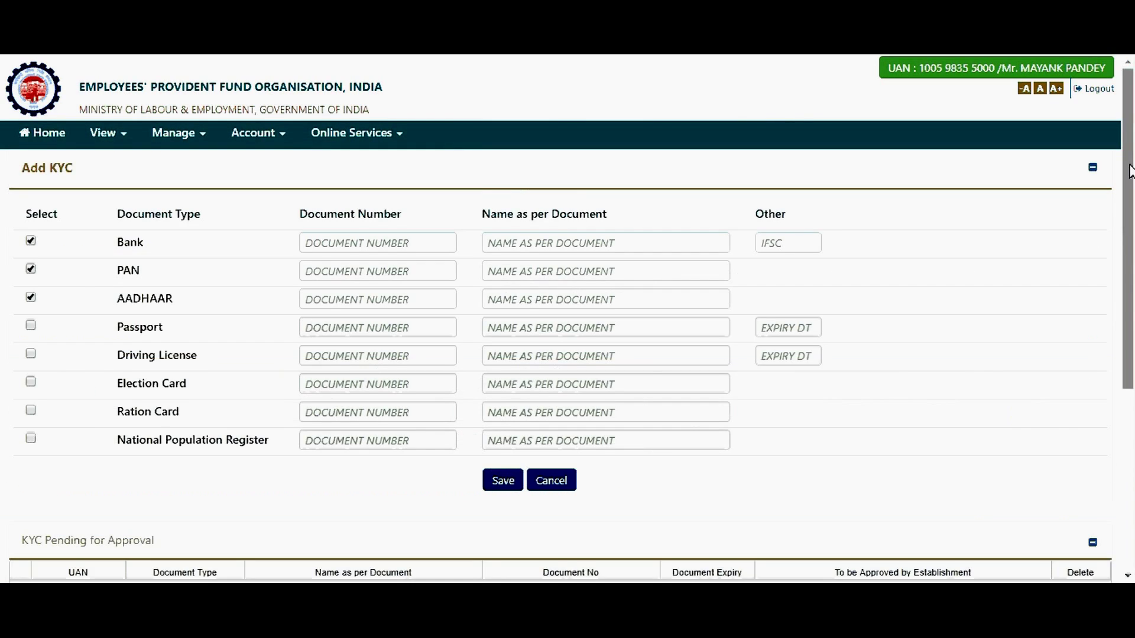
click(31, 270)
click(31, 298)
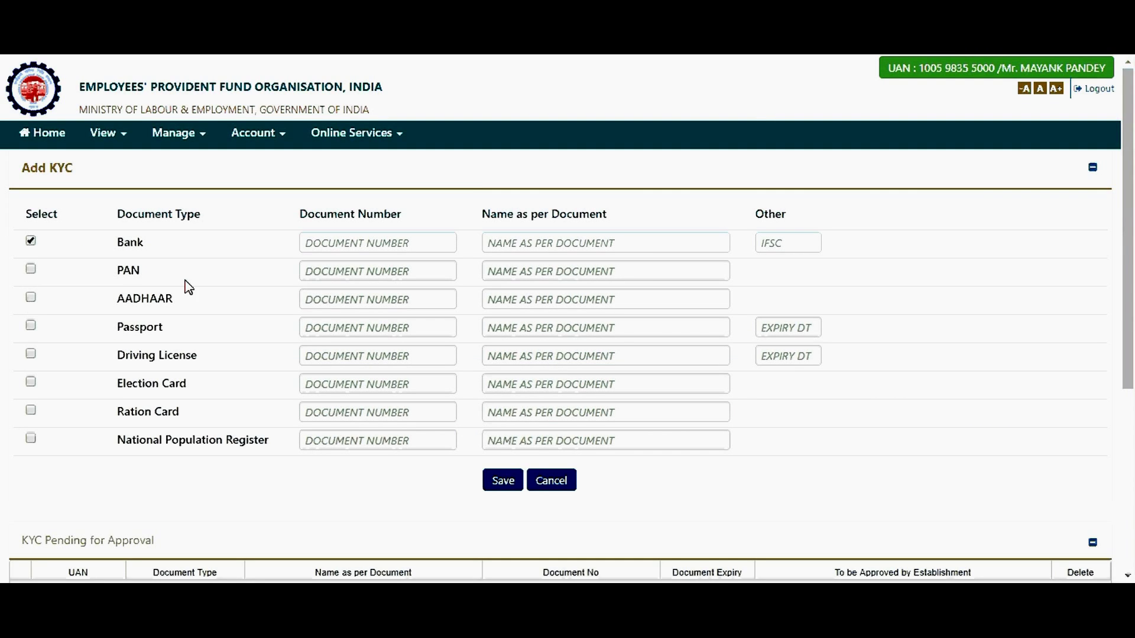
click(346, 241)
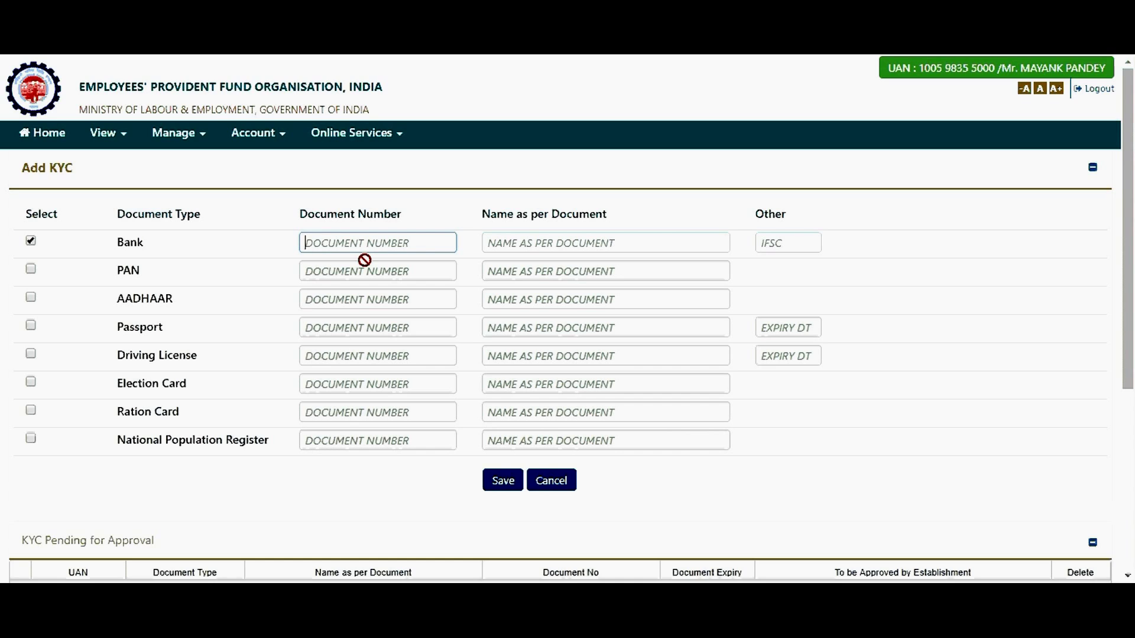
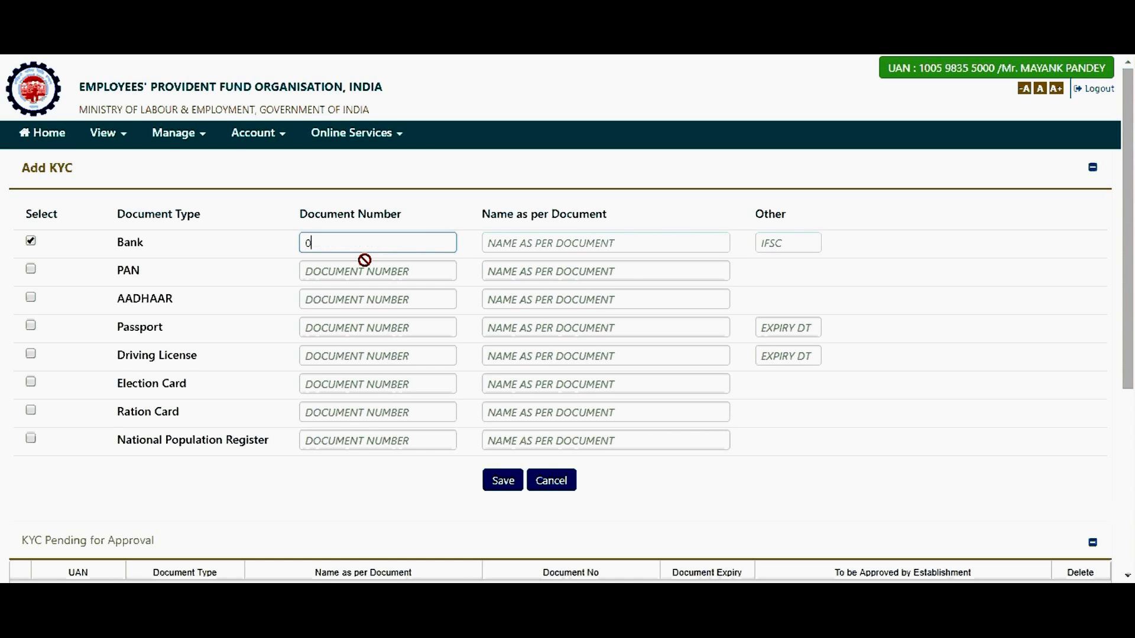
Step: Enter the bank account number, account holder's name and IFSC ICIC0000253, then save the Bank KYC
key(Tab)
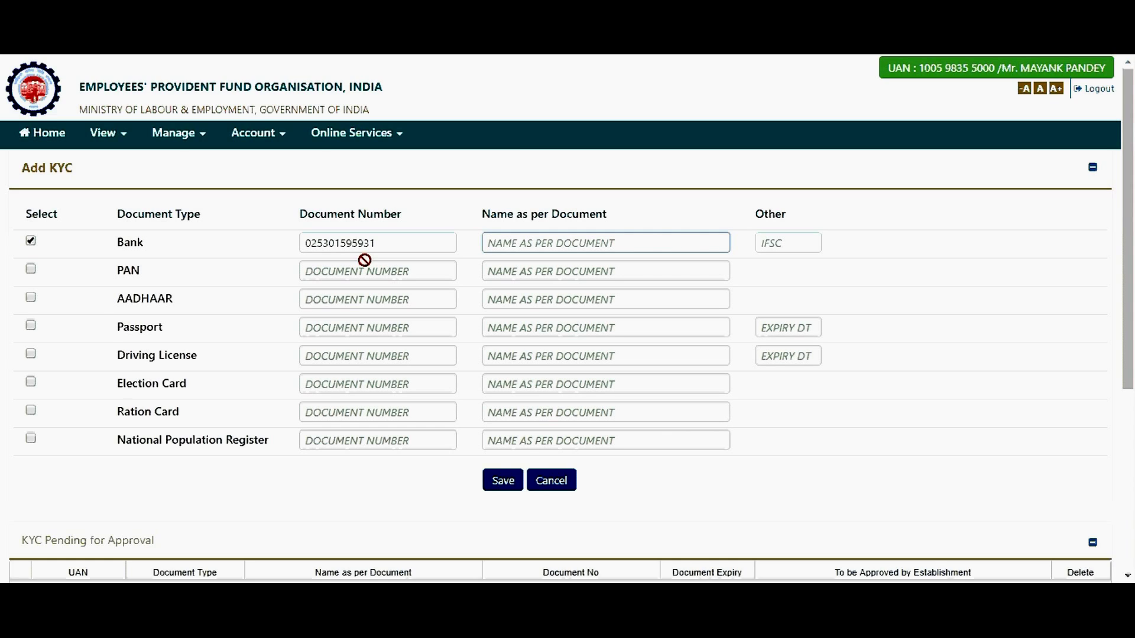
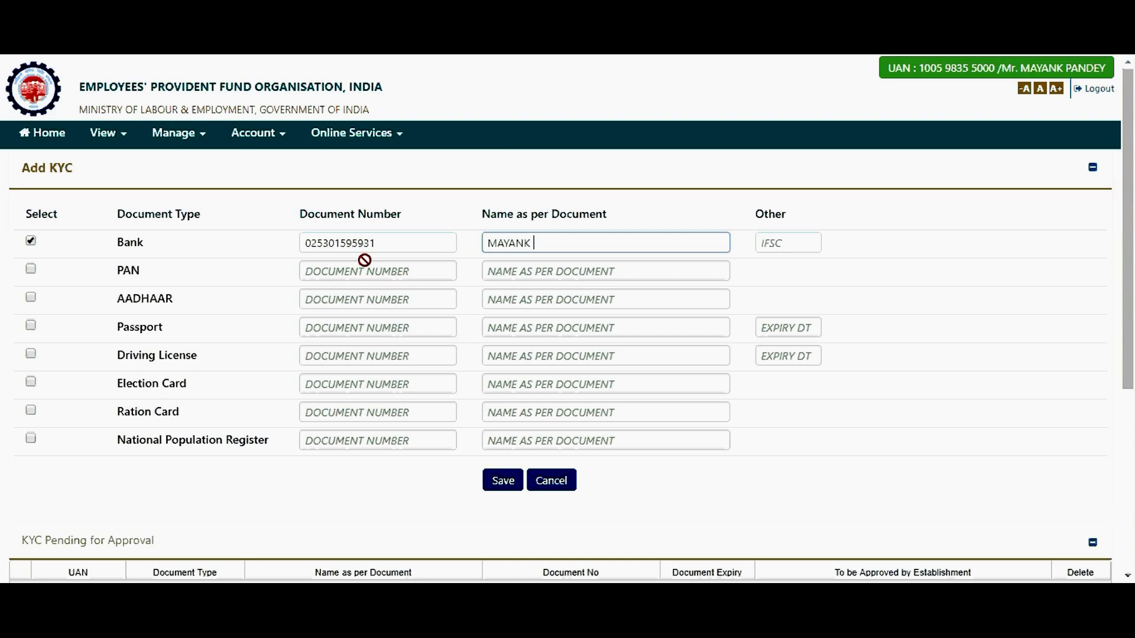
key(Tab)
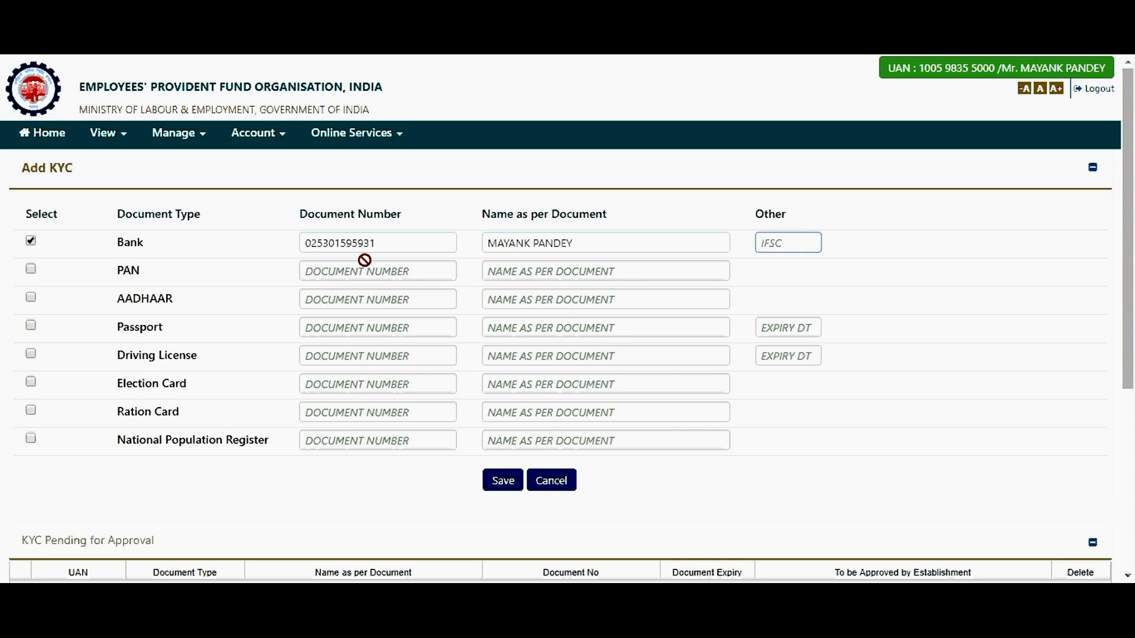
text(ICI)
text(C00)
text(00253)
click(497, 482)
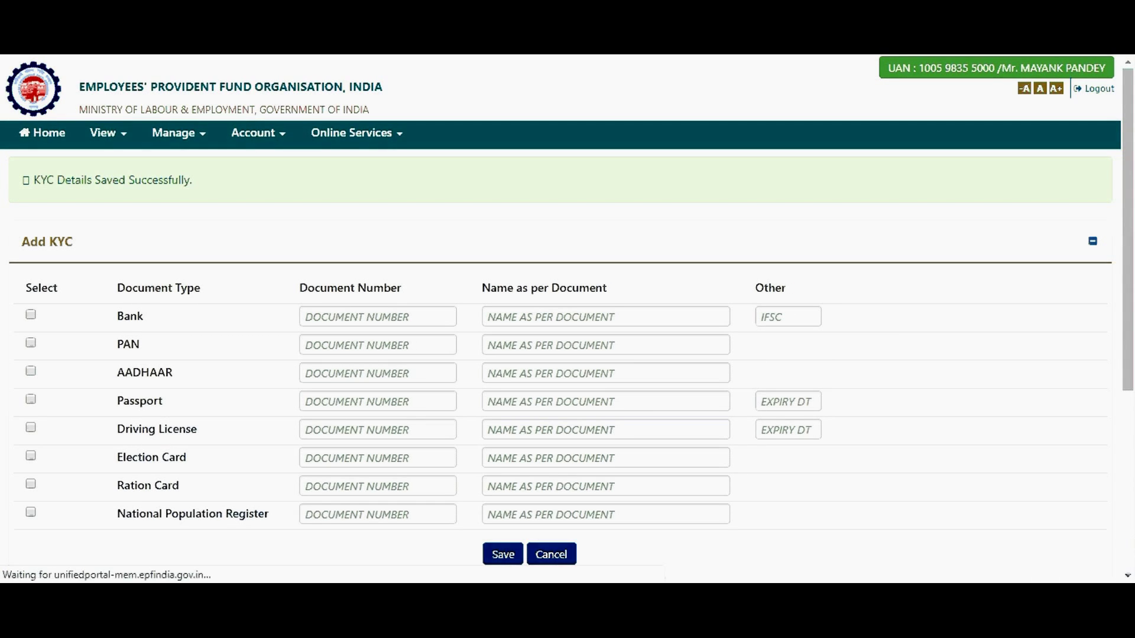
Step: Scroll down to check the new Bank entry in the KYC Pending for Approval table
scroll(1130, 463, down, 5)
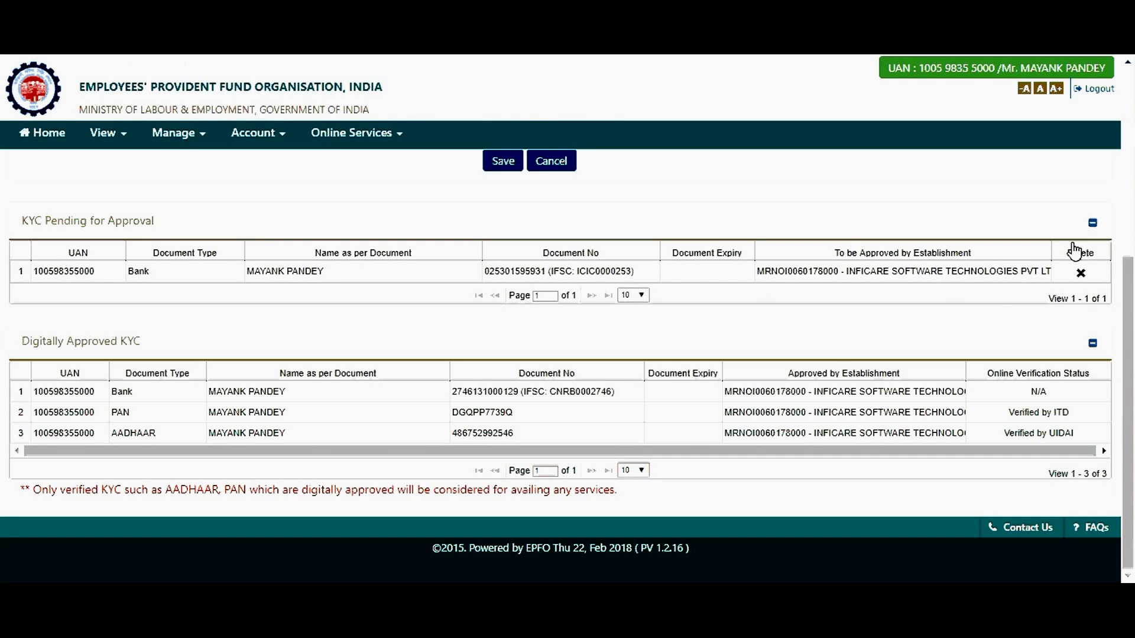
scroll(567, 327, up, 5)
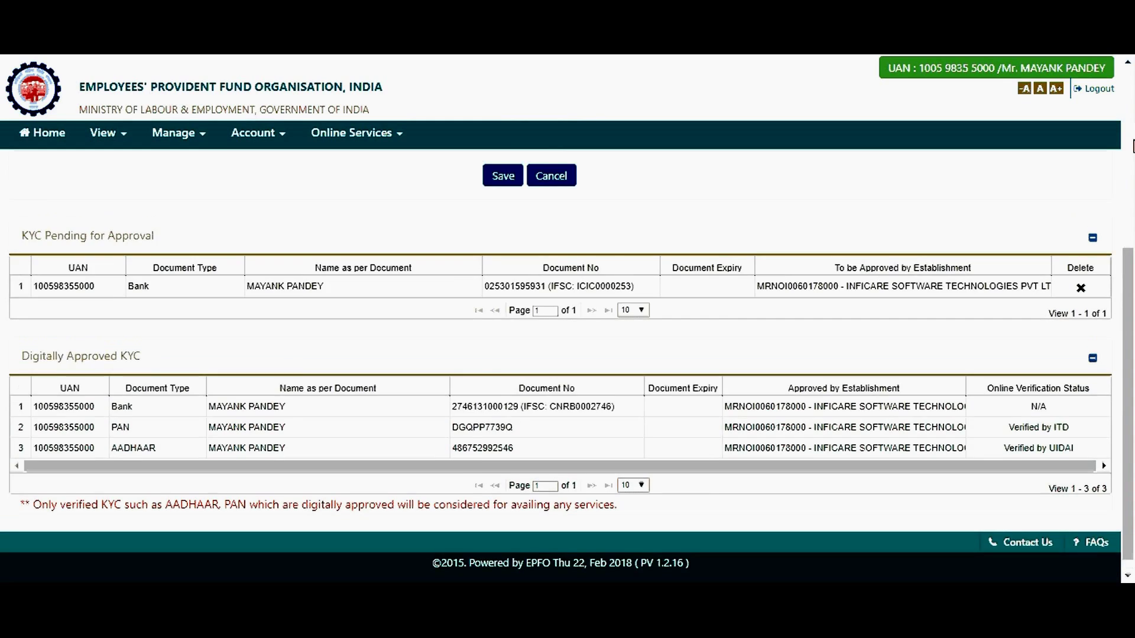
scroll(1133, 406, down, 5)
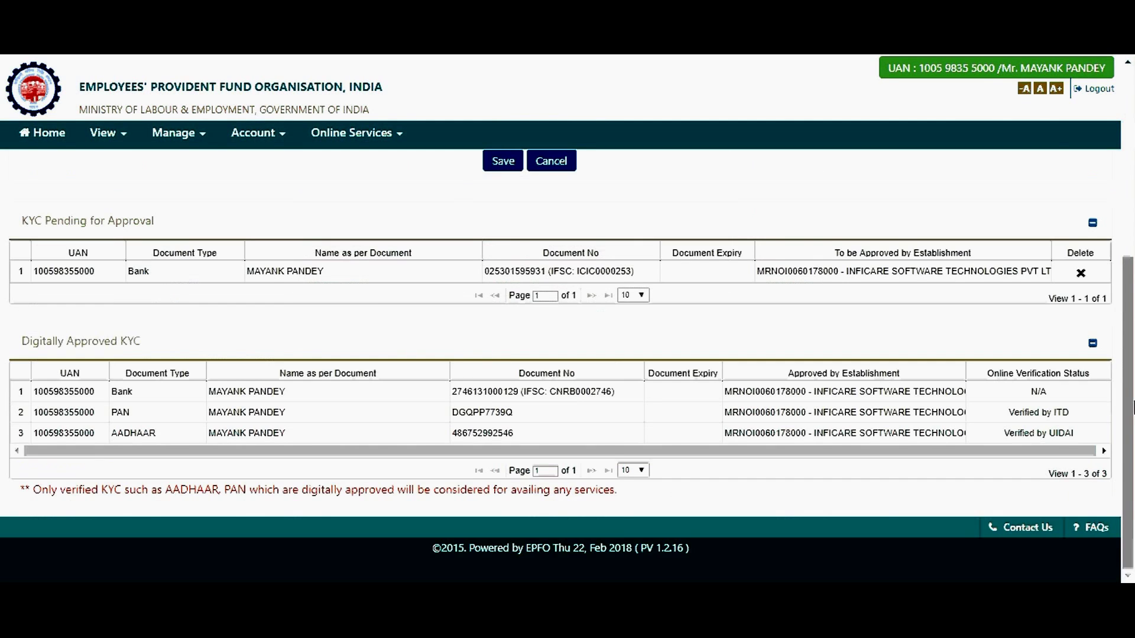
drag(1128, 399, 1128, 159)
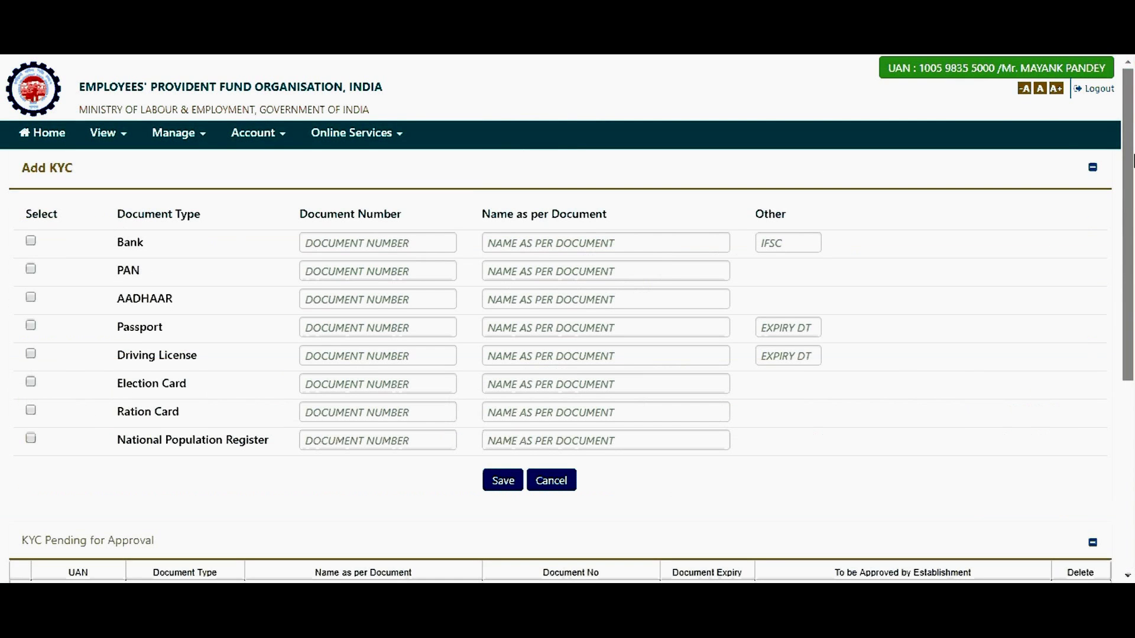
scroll(1133, 416, down, 5)
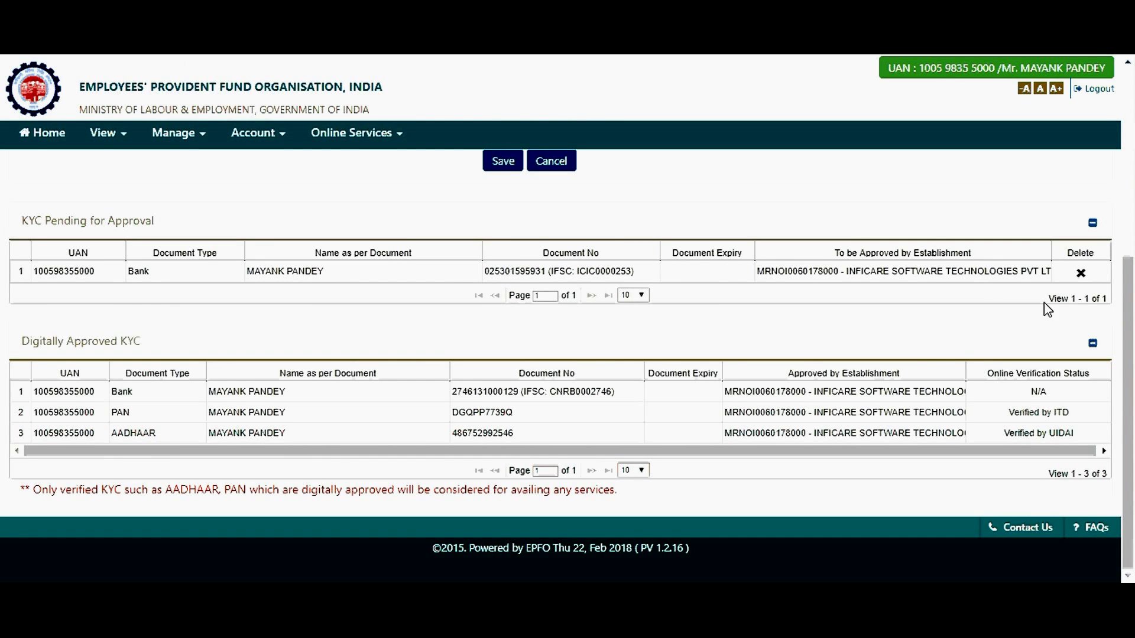
scroll(778, 248, up, 5)
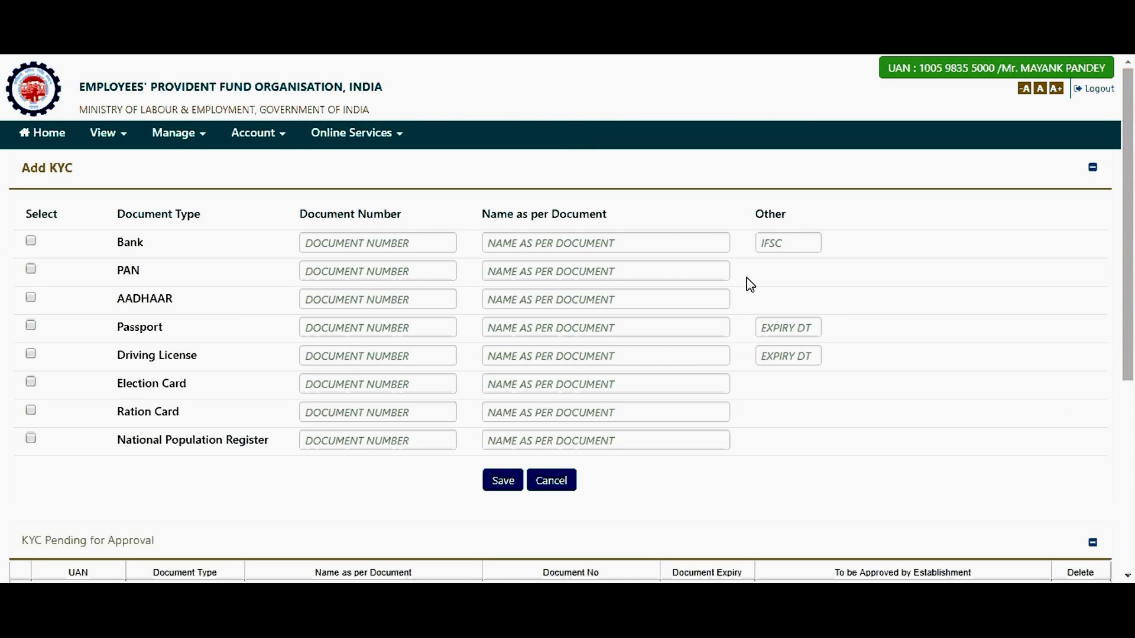